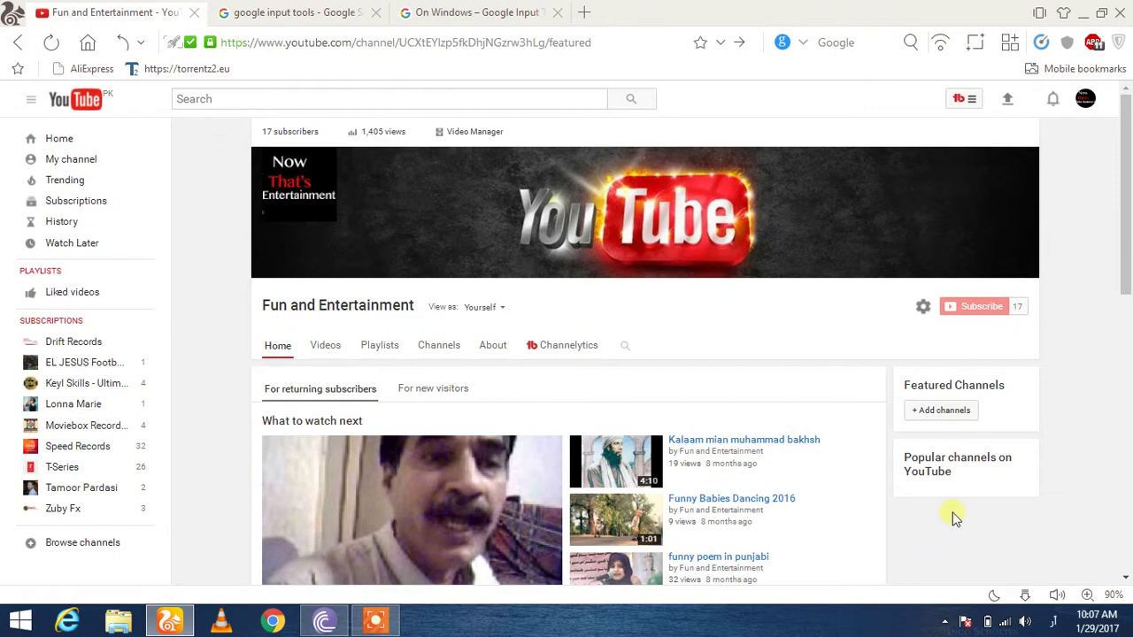
# Check the hidden tray icons and the search results tab, then return to the On Windows tab.
pyautogui.click(943, 623)
pyautogui.click(832, 630)
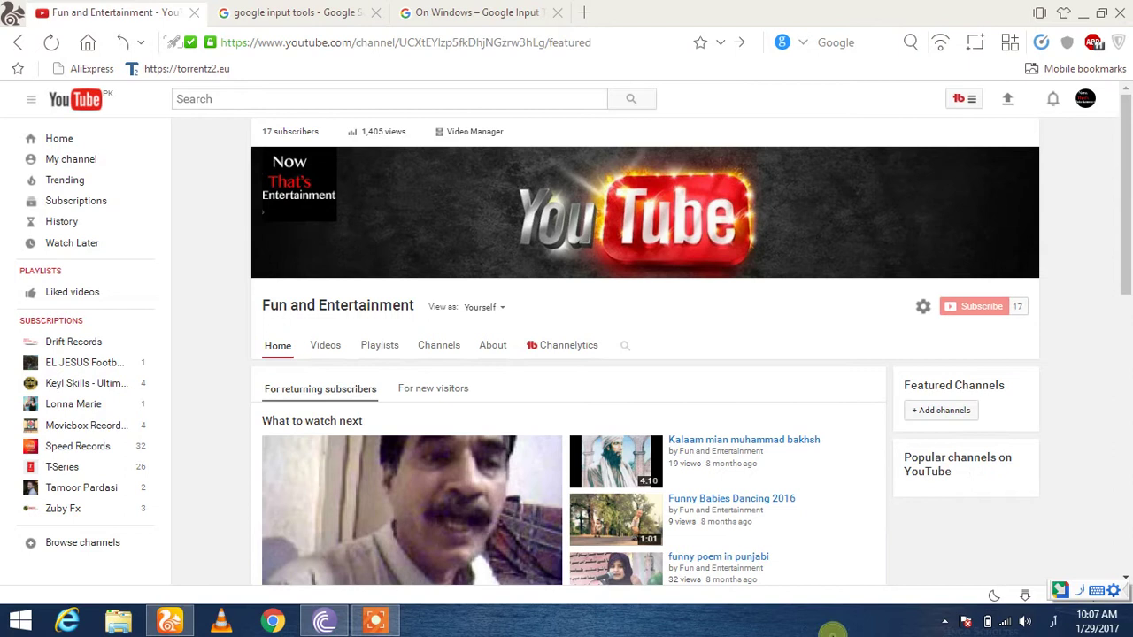
pyautogui.moveTo(1124, 181)
pyautogui.mouseDown()
pyautogui.moveTo(1120, 392)
pyautogui.moveTo(1121, 114)
pyautogui.moveTo(1126, 152)
pyautogui.mouseUp()
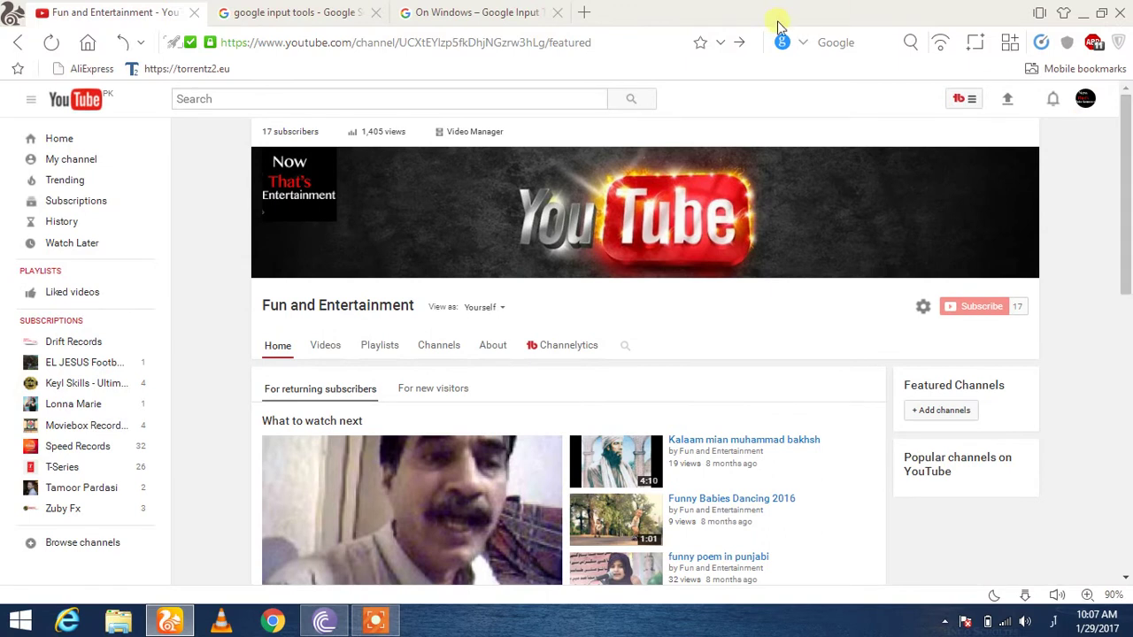
pyautogui.click(478, 12)
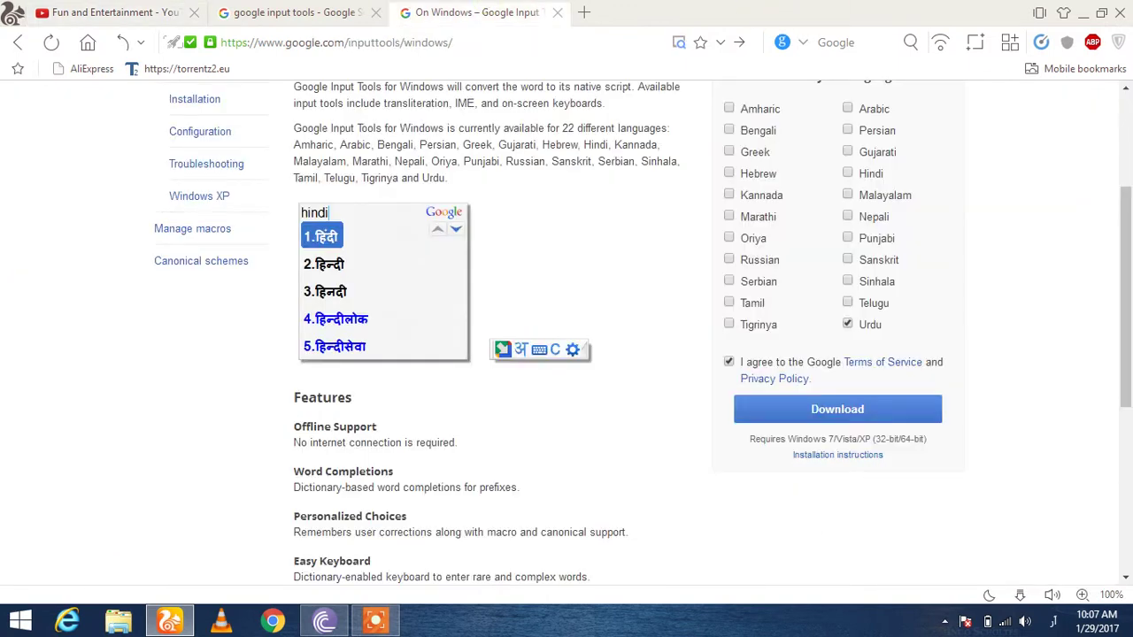
pyautogui.click(329, 12)
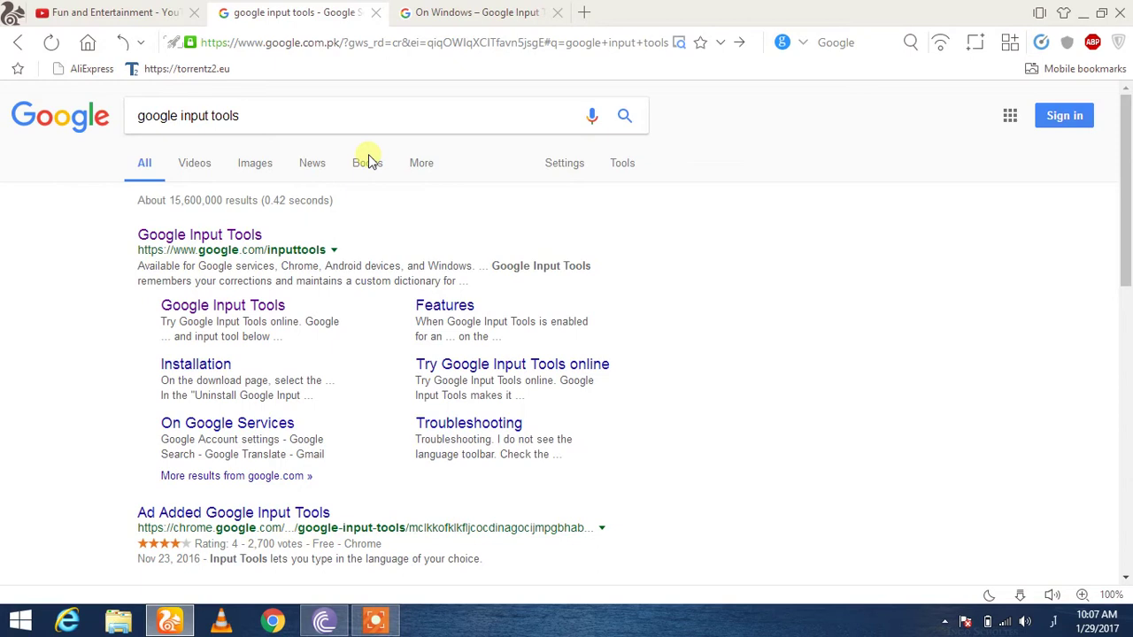
pyautogui.click(430, 13)
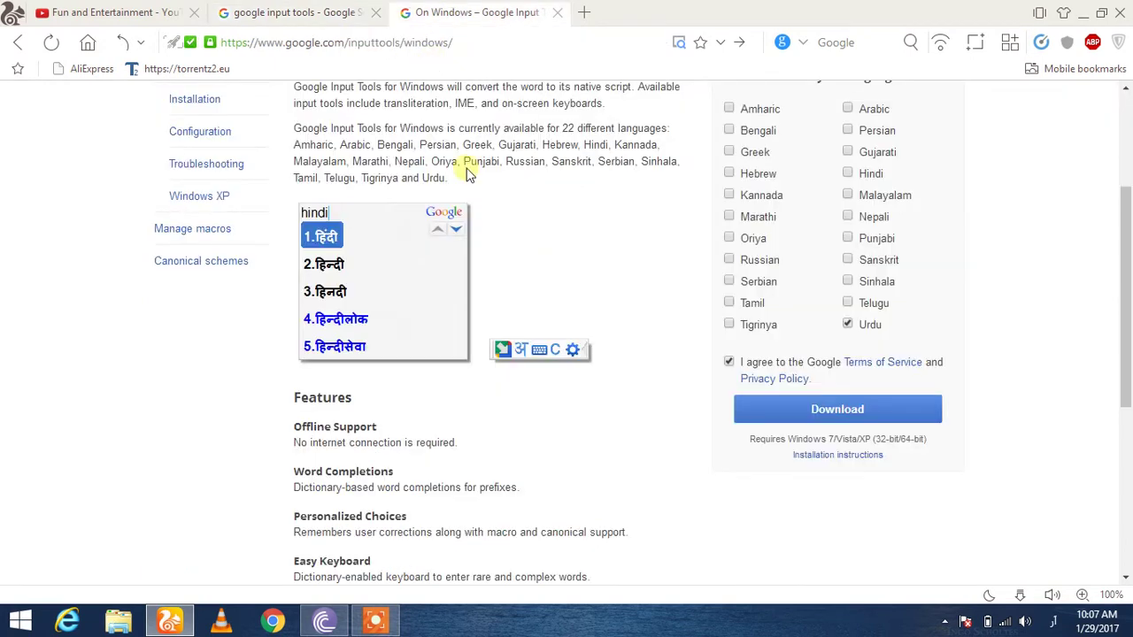
pyautogui.scroll(3, 1103, 126)
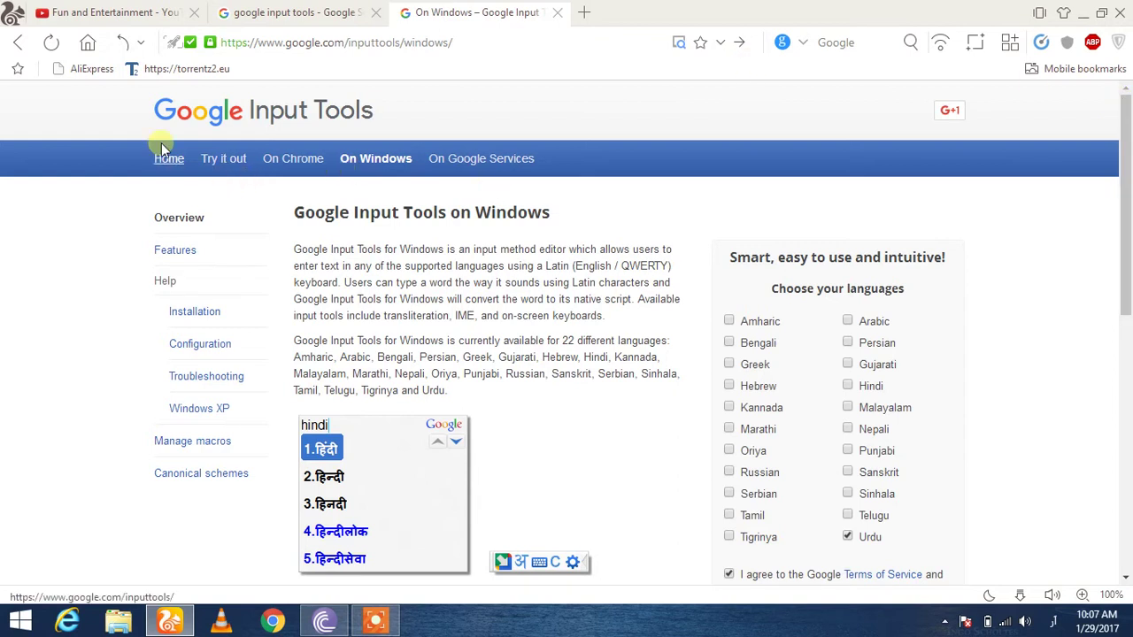
# Go from the Google Input Tools home page to On Windows and scroll to its language list.
pyautogui.click(169, 176)
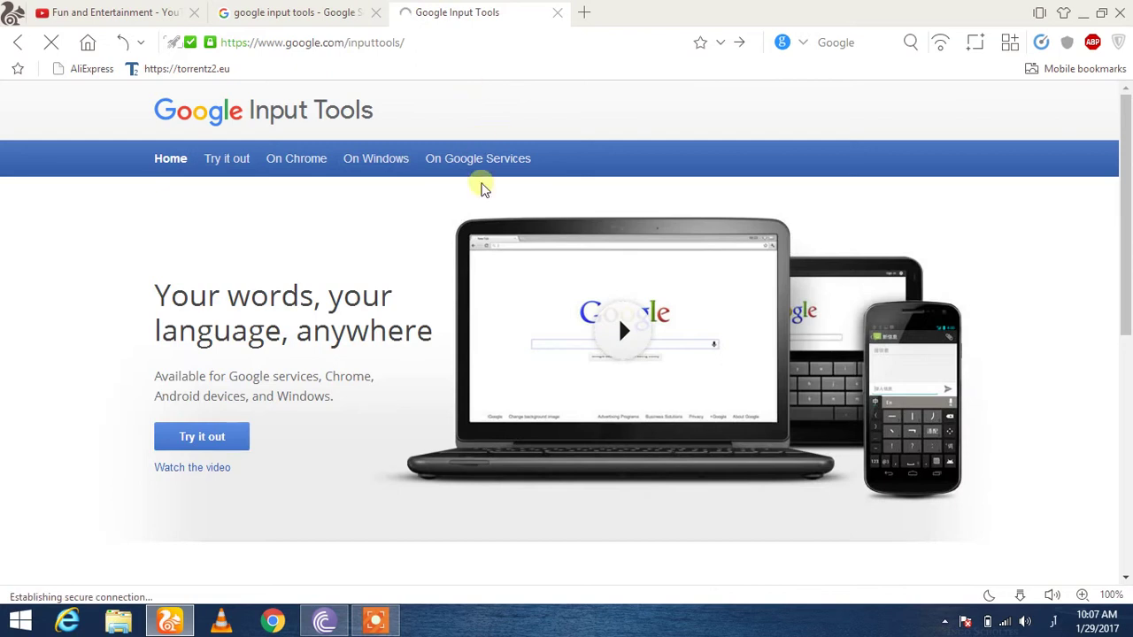
pyautogui.click(376, 168)
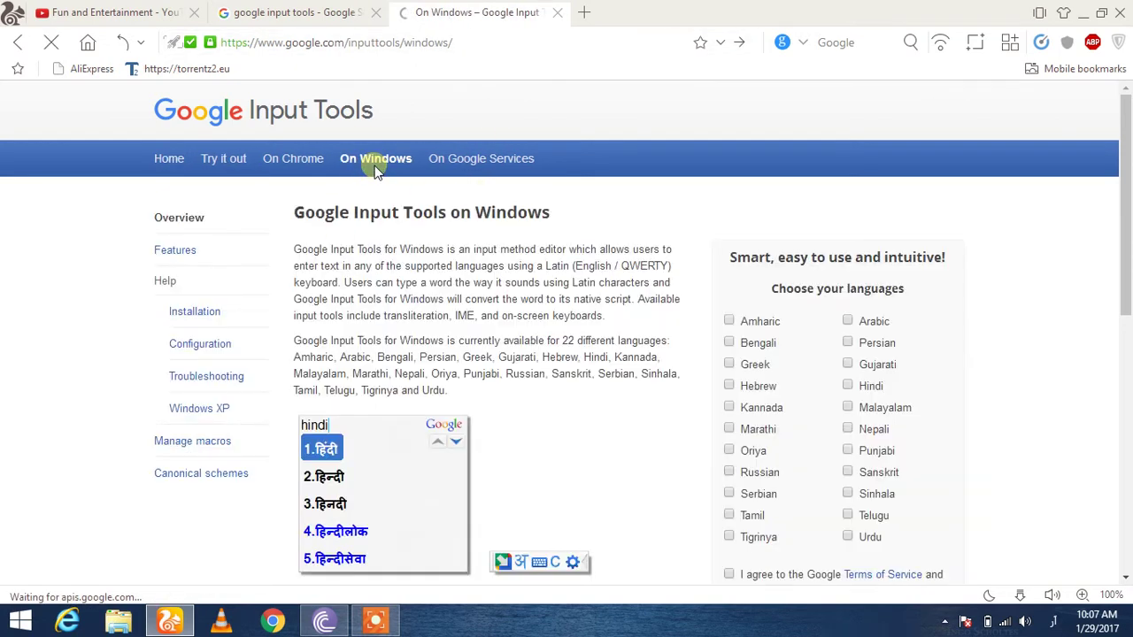
pyautogui.moveTo(1126, 164); pyautogui.dragTo(1131, 273)
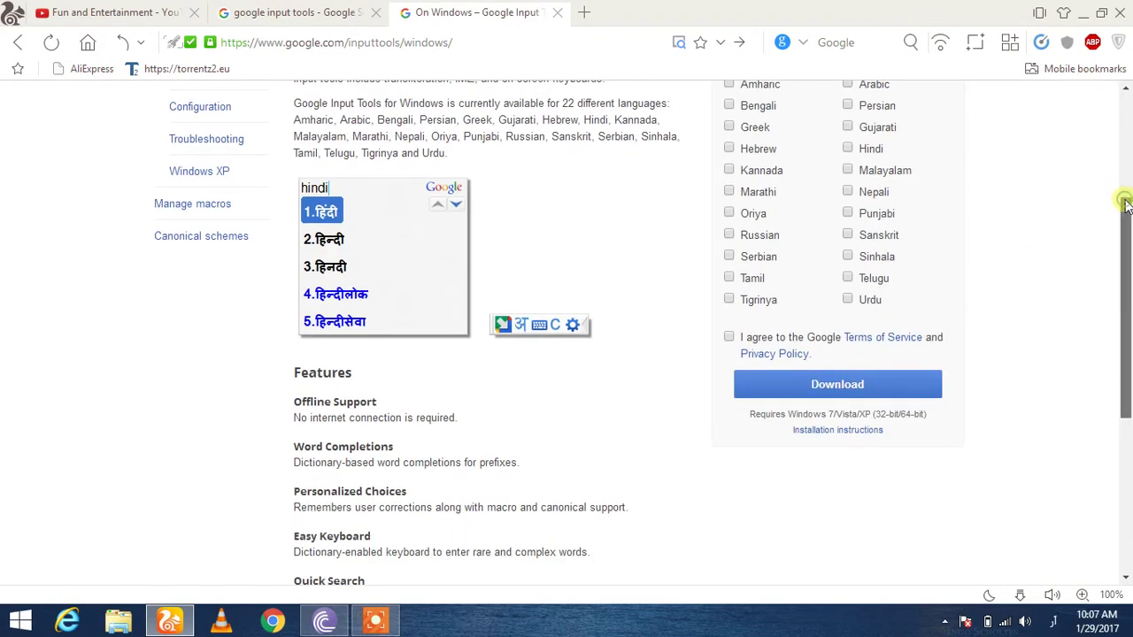
pyautogui.scroll(1, 1129, 193)
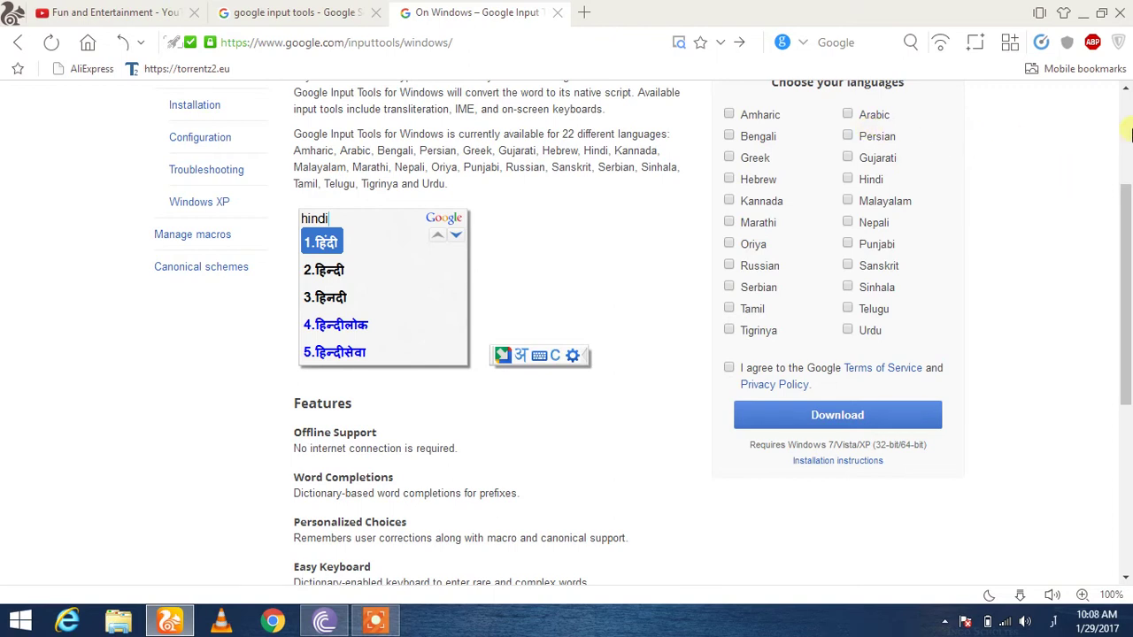
pyautogui.scroll(1, 1129, 135)
# Tick Urdu and the Google Terms of Service agreement, then check the installed input languages.
pyautogui.scroll(-1, 1129, 185)
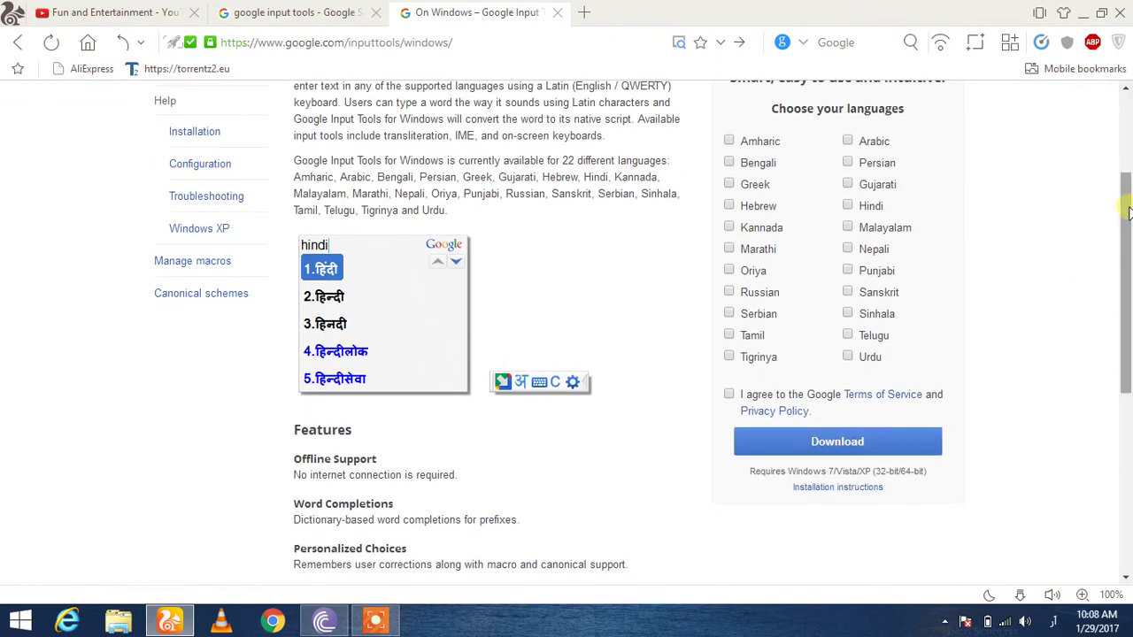
pyautogui.click(847, 358)
pyautogui.click(728, 394)
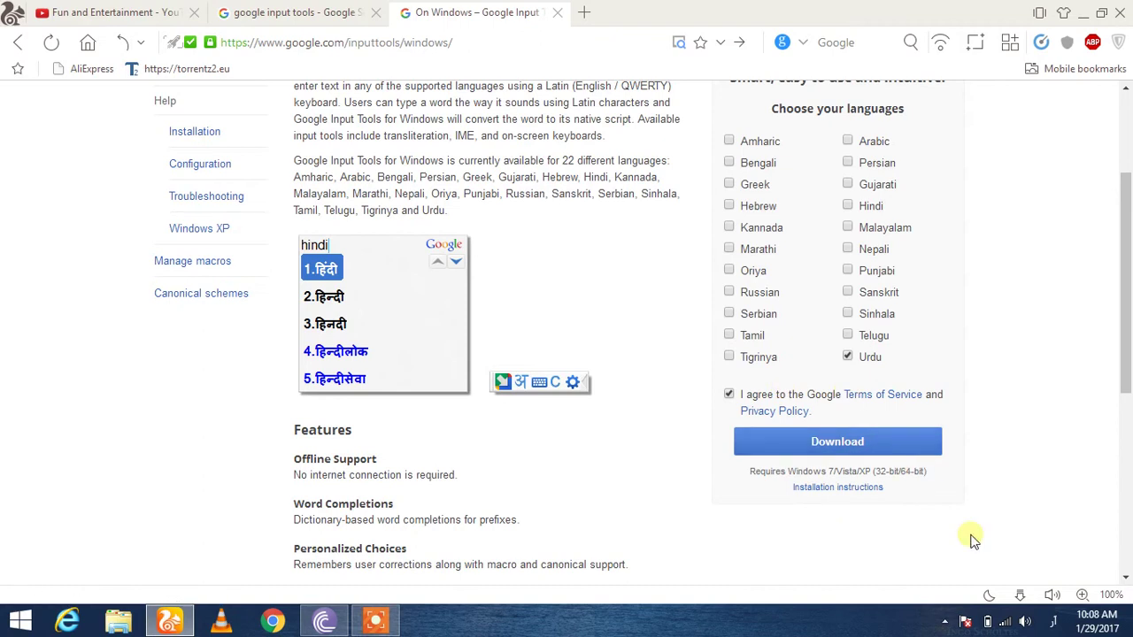
pyautogui.click(1052, 621)
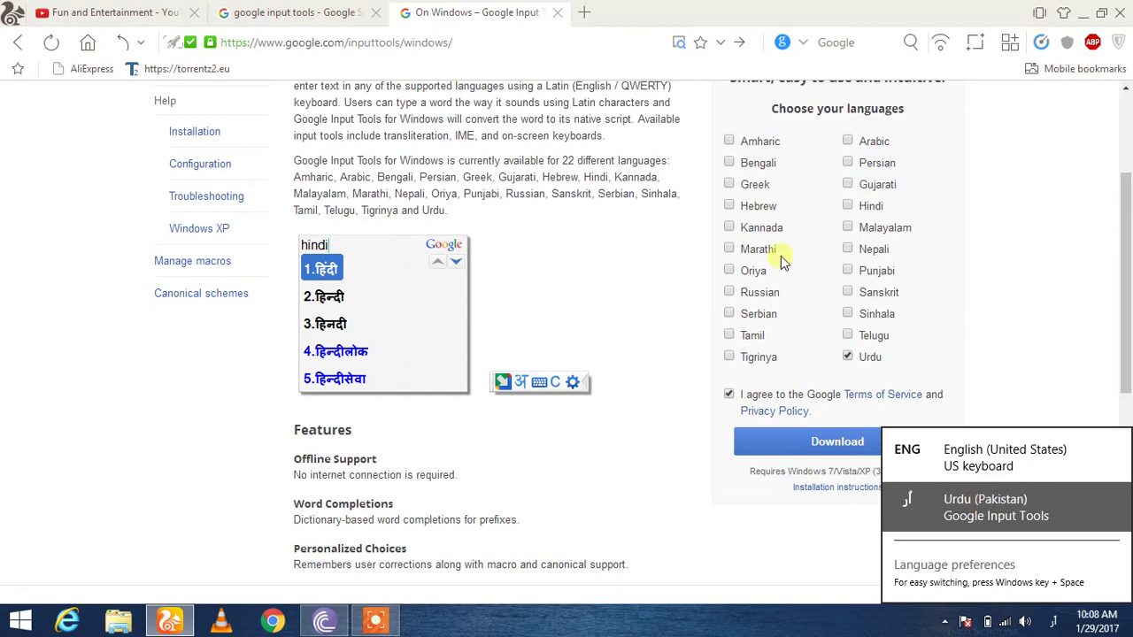
# Minimize UC Browser and launch Adobe Photoshop CC 2015 from its desktop shortcut.
pyautogui.click(1090, 25)
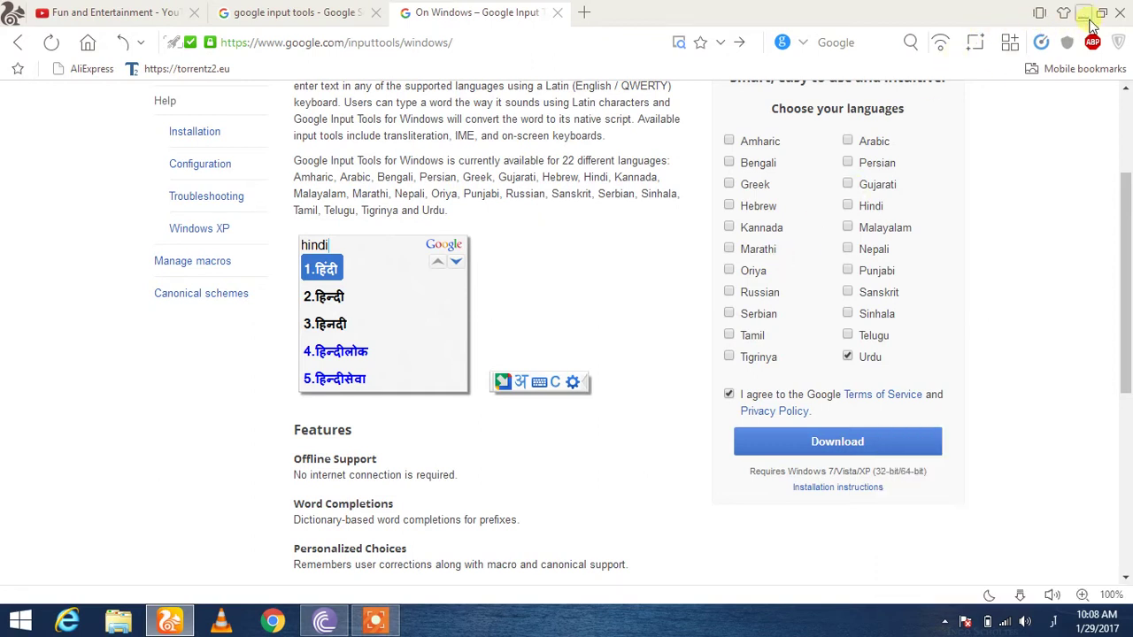
pyautogui.click(1084, 20)
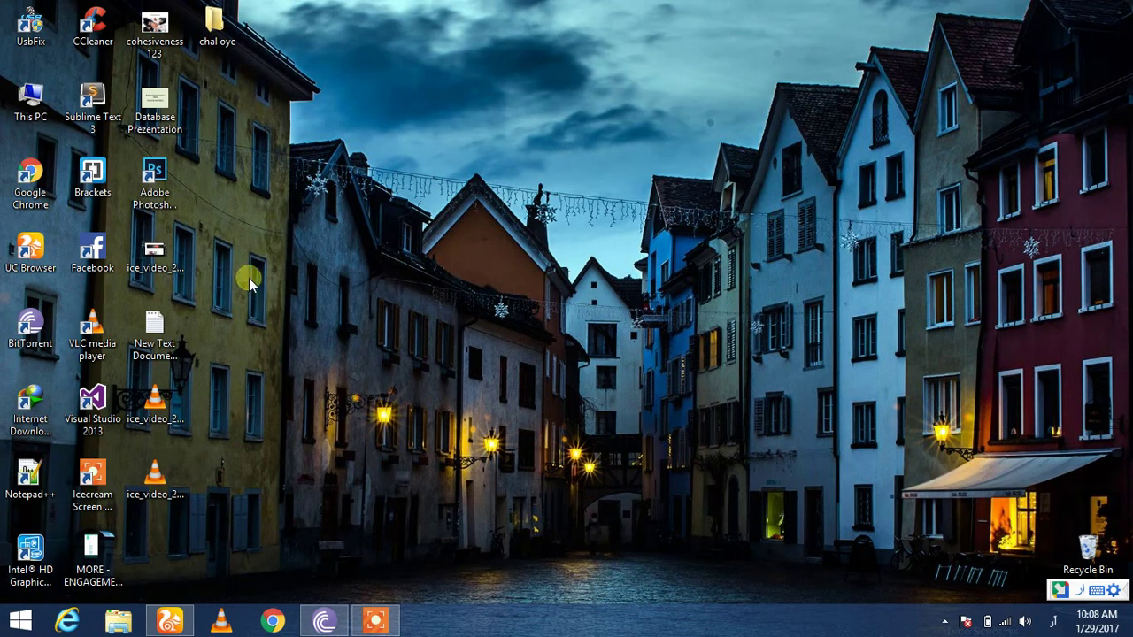
pyautogui.click(156, 200)
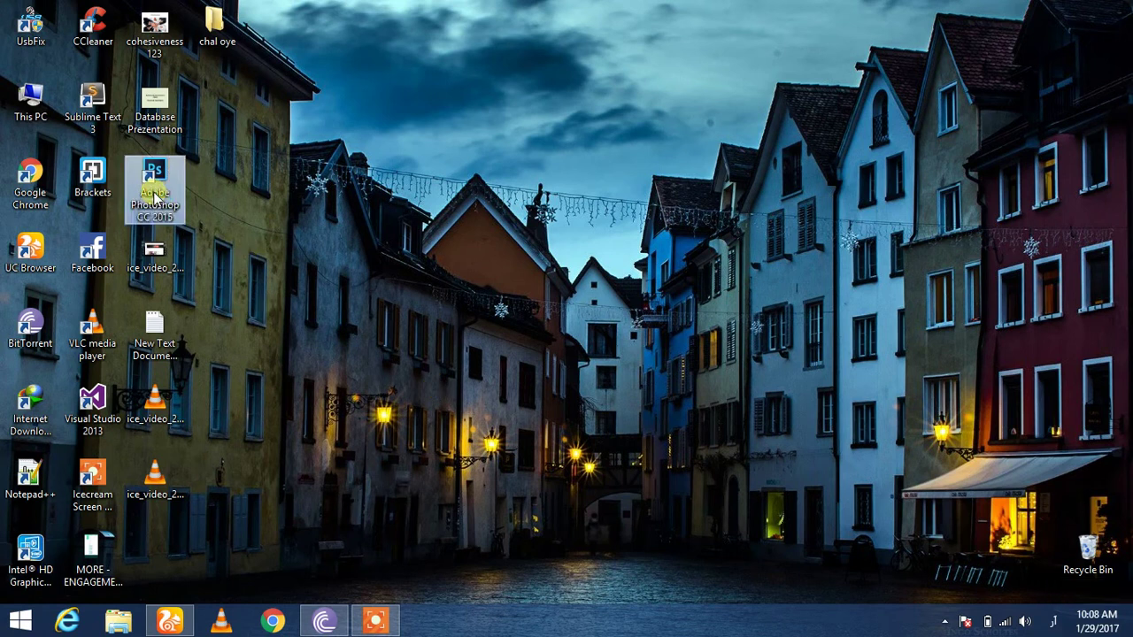
pyautogui.doubleClick(156, 197)
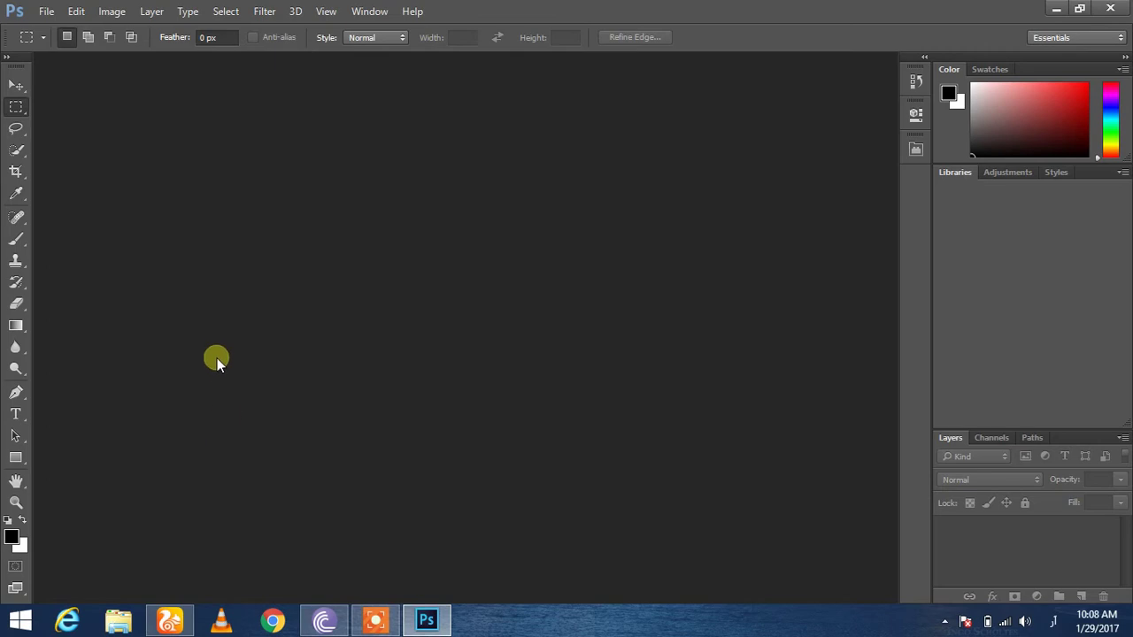
# Set the Type preferences text engine to Middle Eastern and South Asian.
pyautogui.click(77, 12)
pyautogui.click(77, 11)
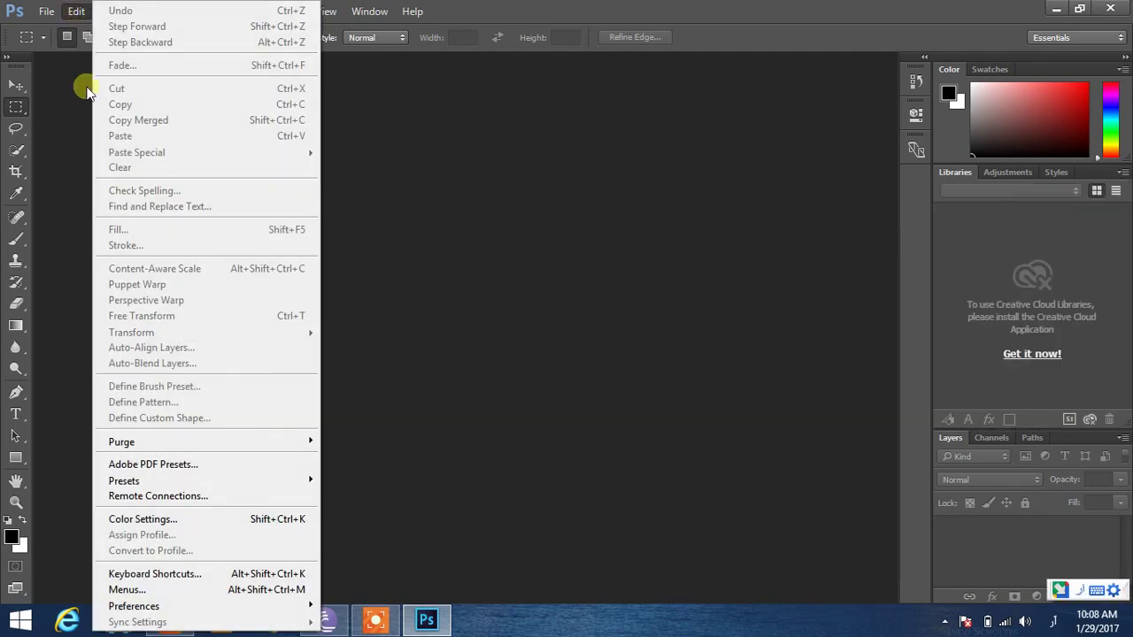
pyautogui.moveTo(134, 606)
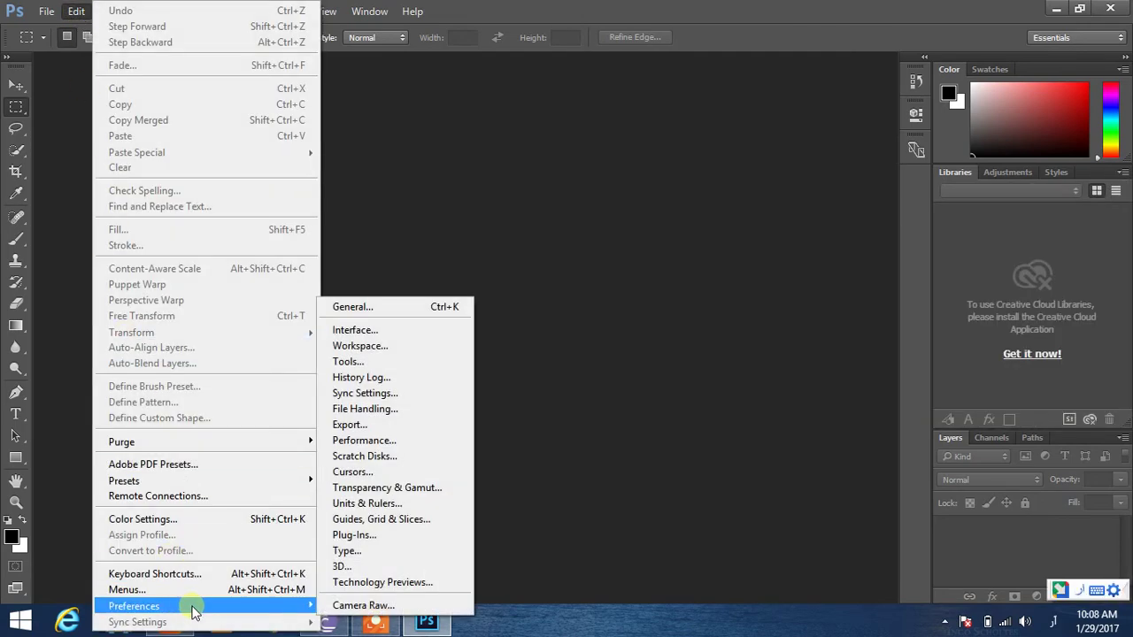
pyautogui.click(356, 546)
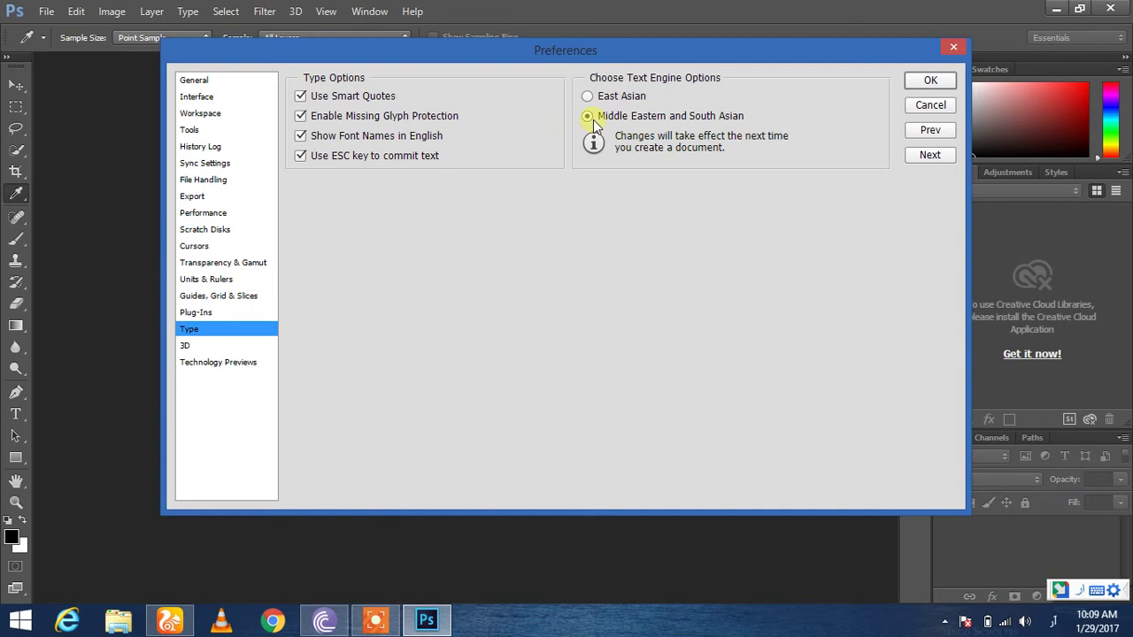
pyautogui.click(927, 79)
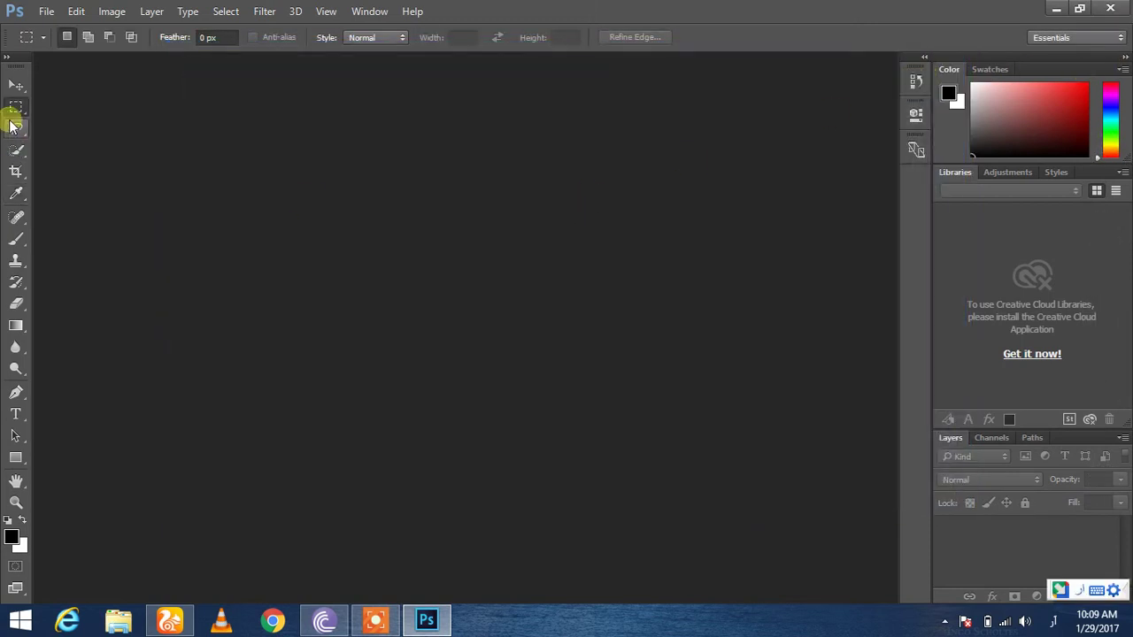
# Create a white 7 × 5 inch, 300 ppi document and set a Horizontal Type insertion point.
pyautogui.click(46, 13)
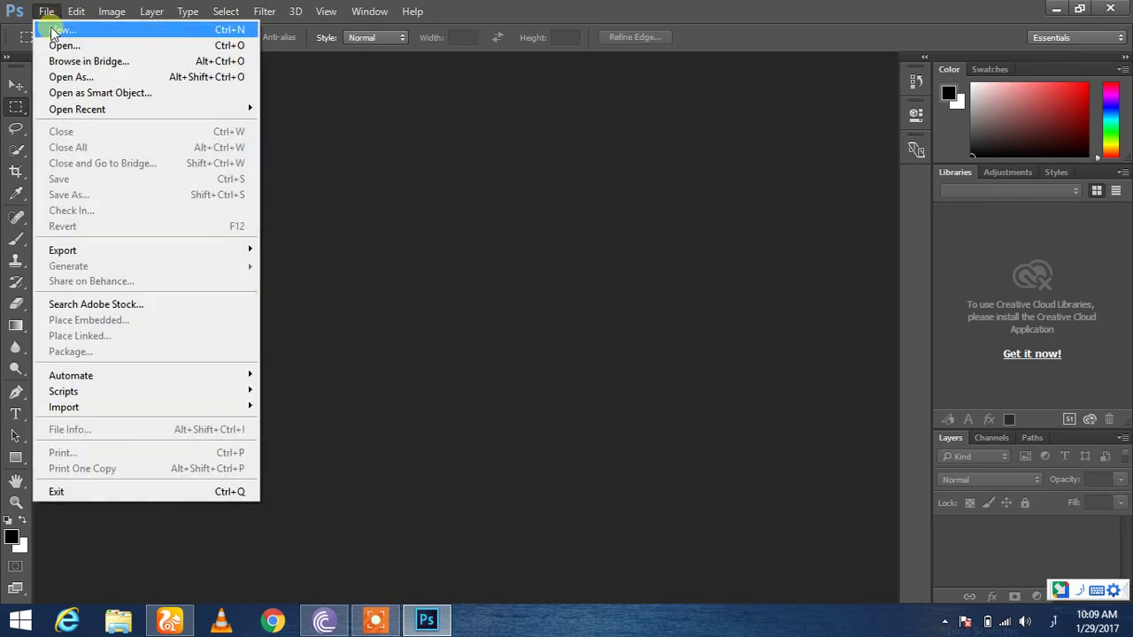
pyautogui.click(53, 32)
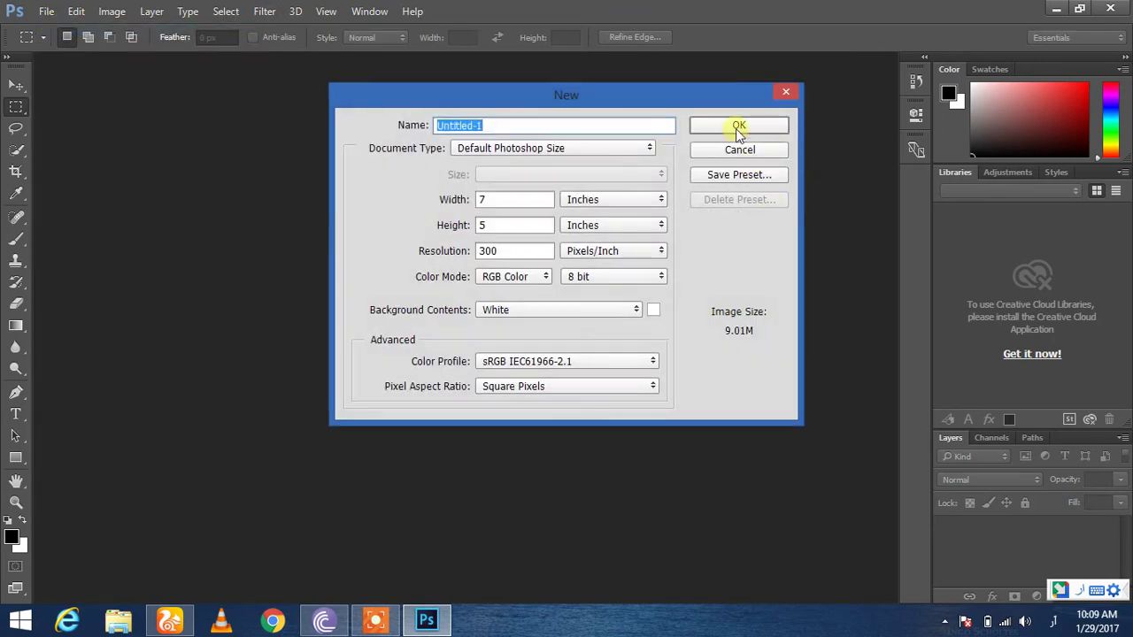
pyautogui.click(739, 127)
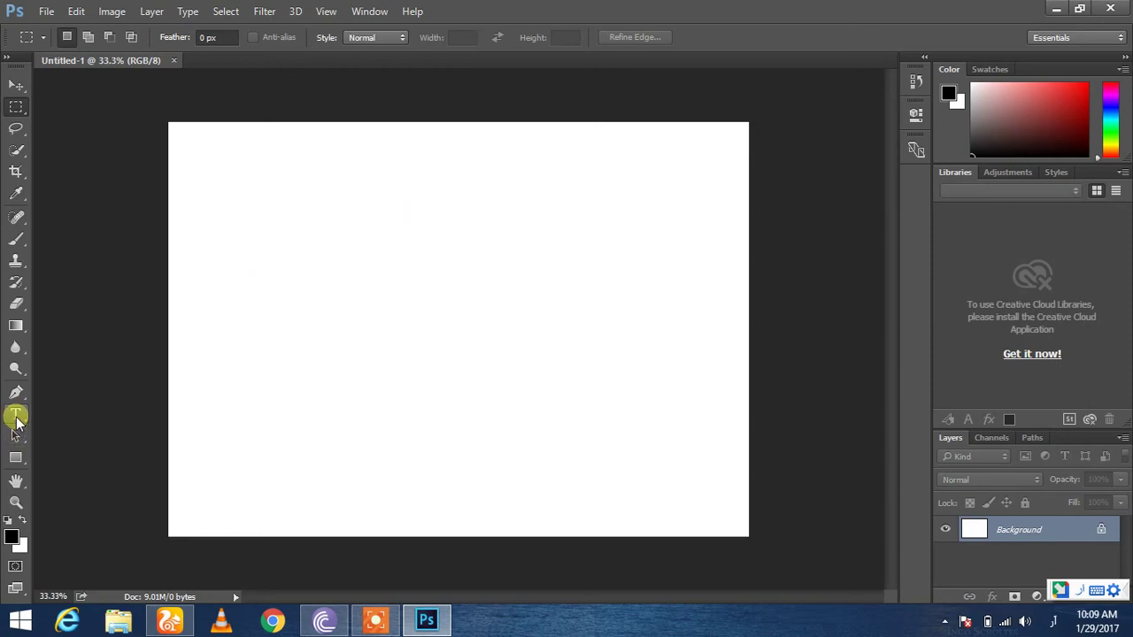
pyautogui.click(16, 416)
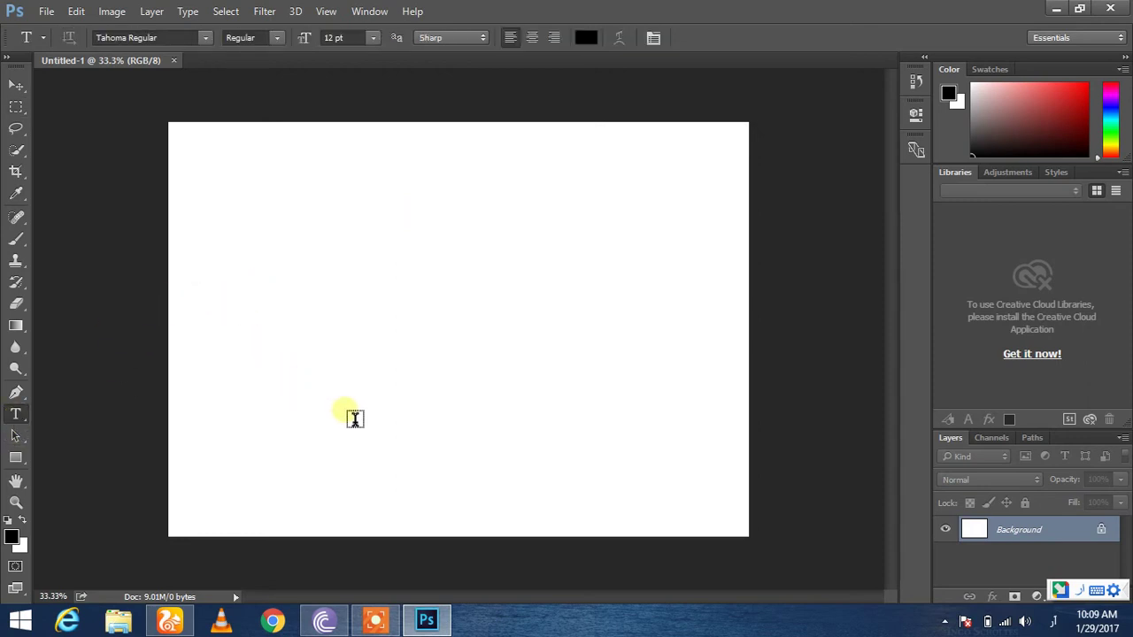
pyautogui.click(76, 89)
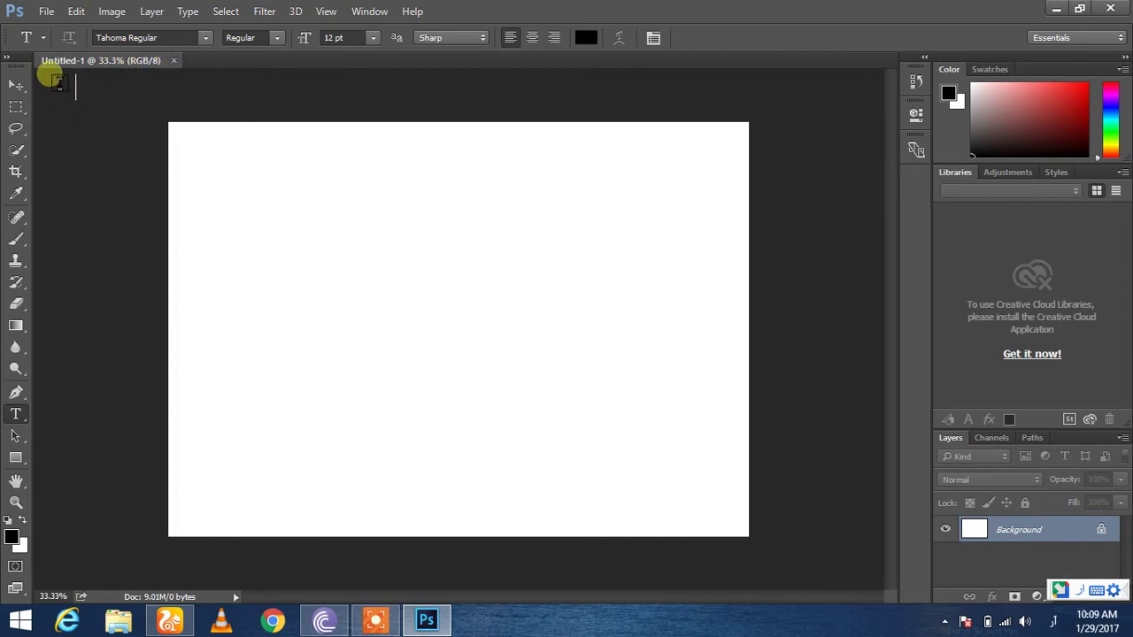
# Type 'aap kasay hoo' as Urdu آپ کیسے ہو on a new text layer and commit it.
pyautogui.click(273, 354)
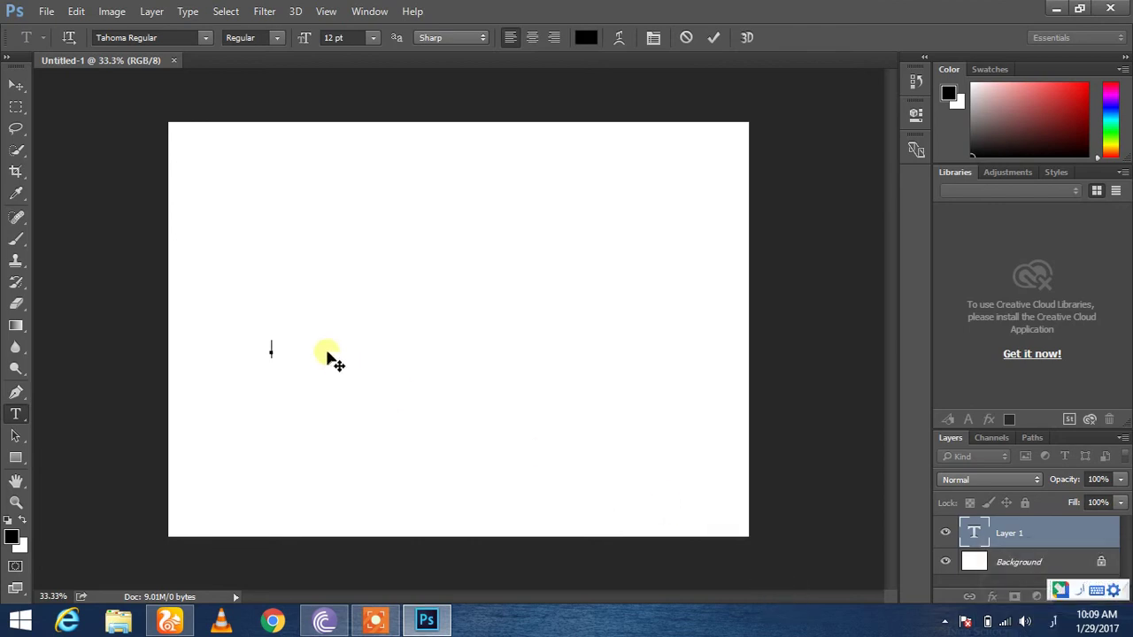
pyautogui.write('a')
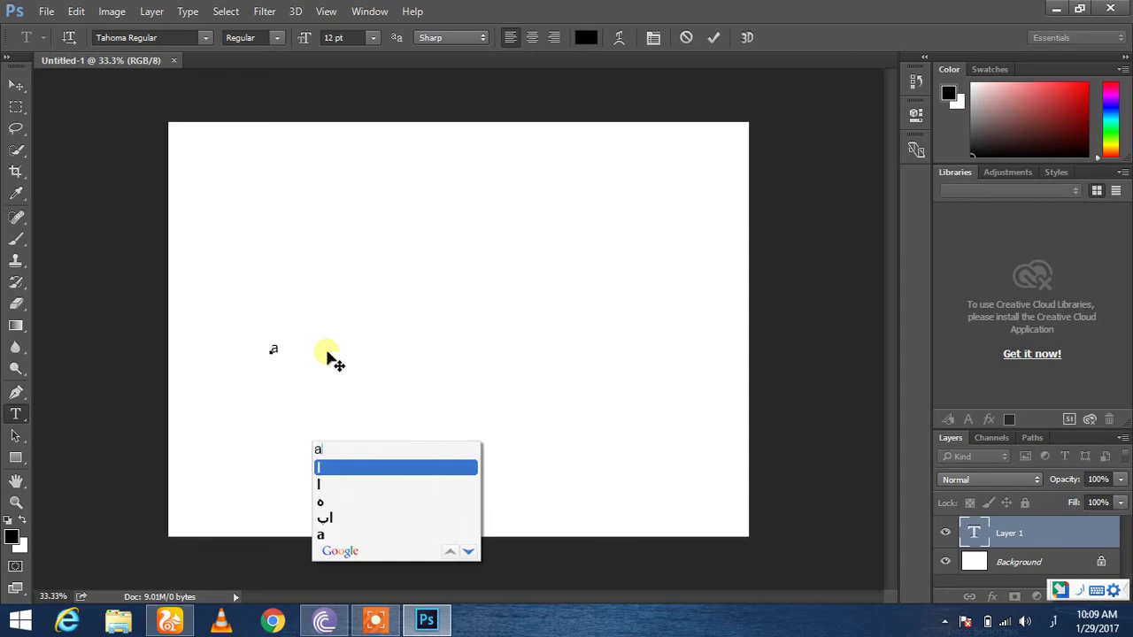
pyautogui.write('ap')
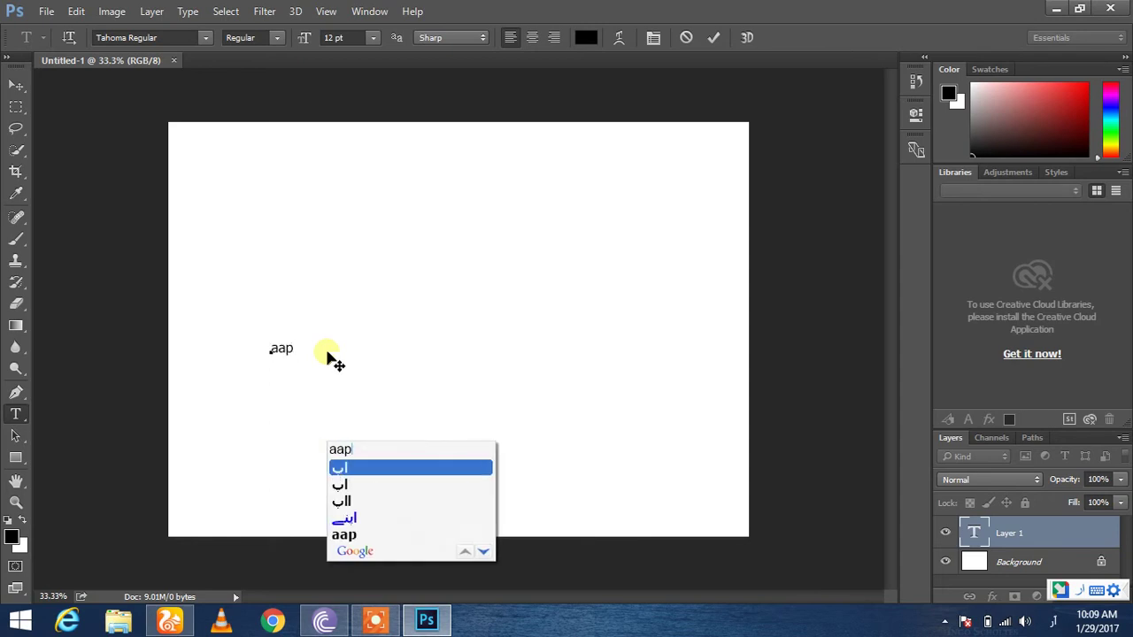
pyautogui.press('space')
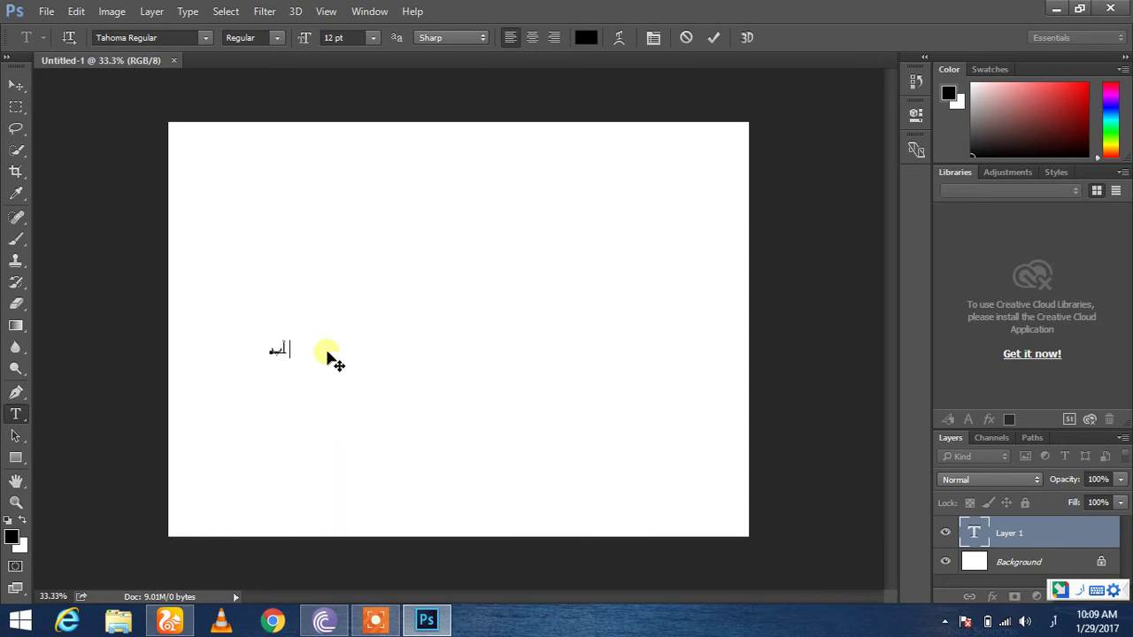
pyautogui.write('kasay')
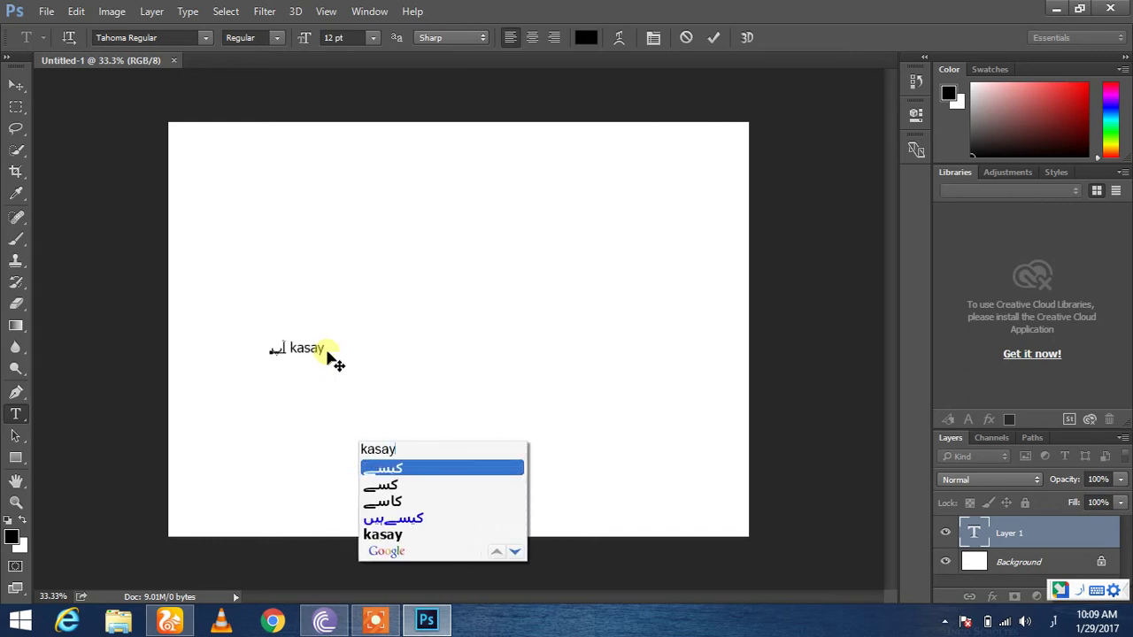
pyautogui.press('space')
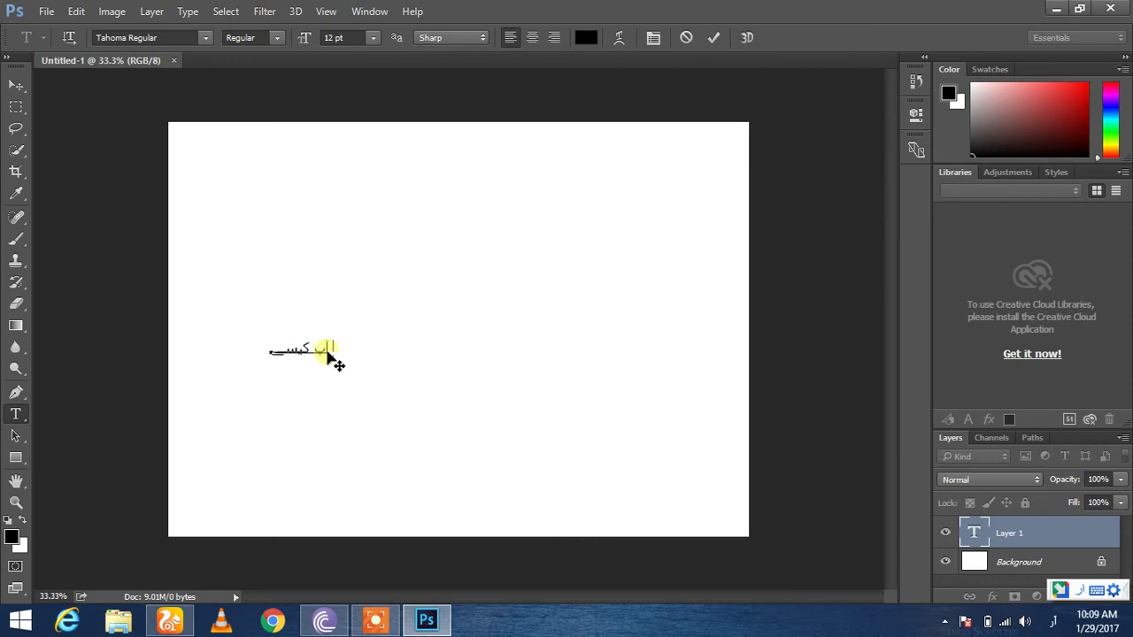
pyautogui.write('hoo')
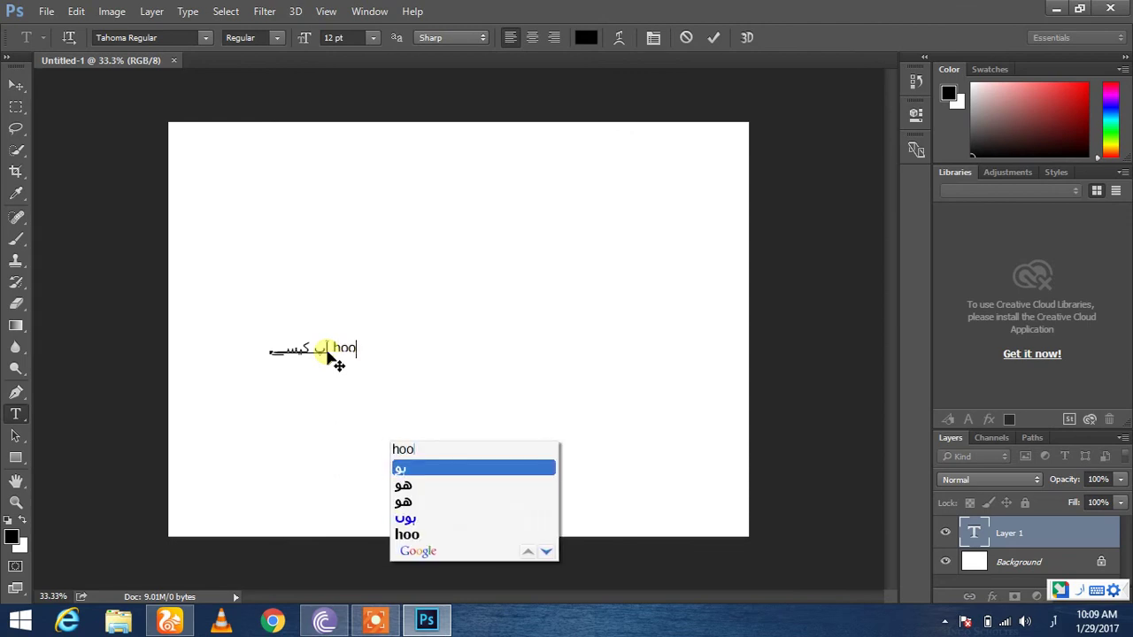
pyautogui.press('space')
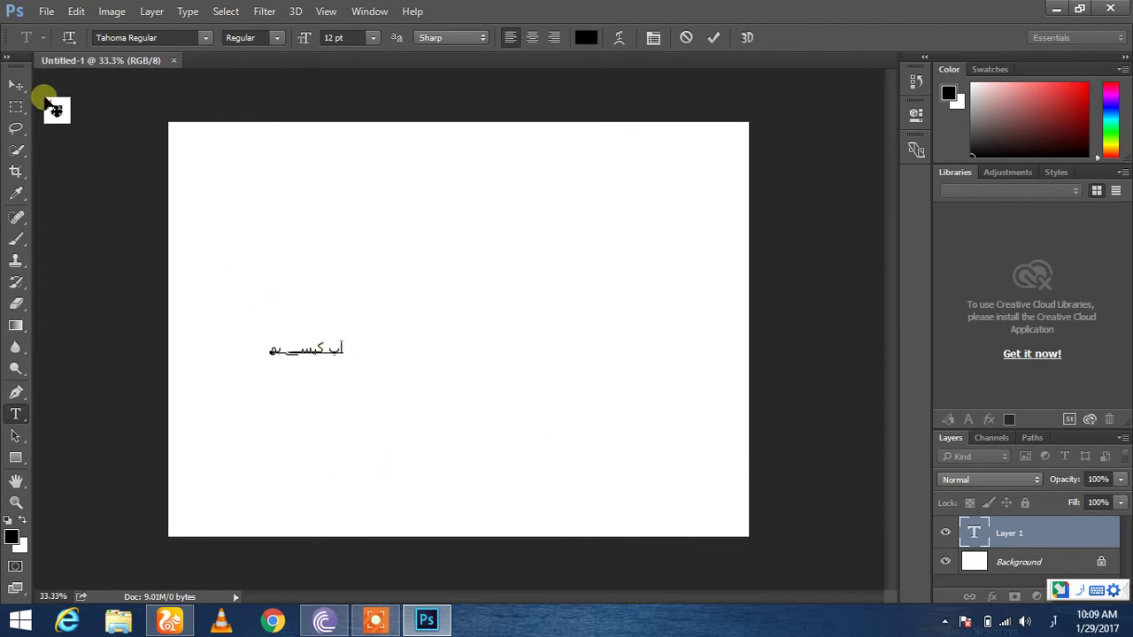
pyautogui.click(17, 82)
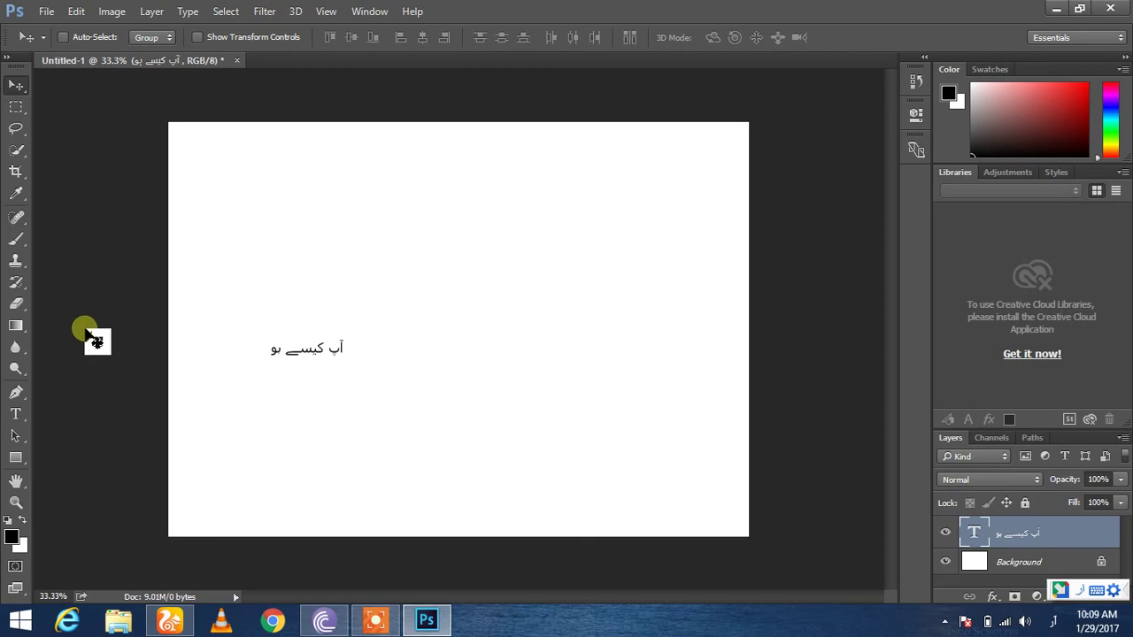
# Zoom in on the Urdu text, then bring the Google Input Tools browser page back.
pyautogui.click(16, 501)
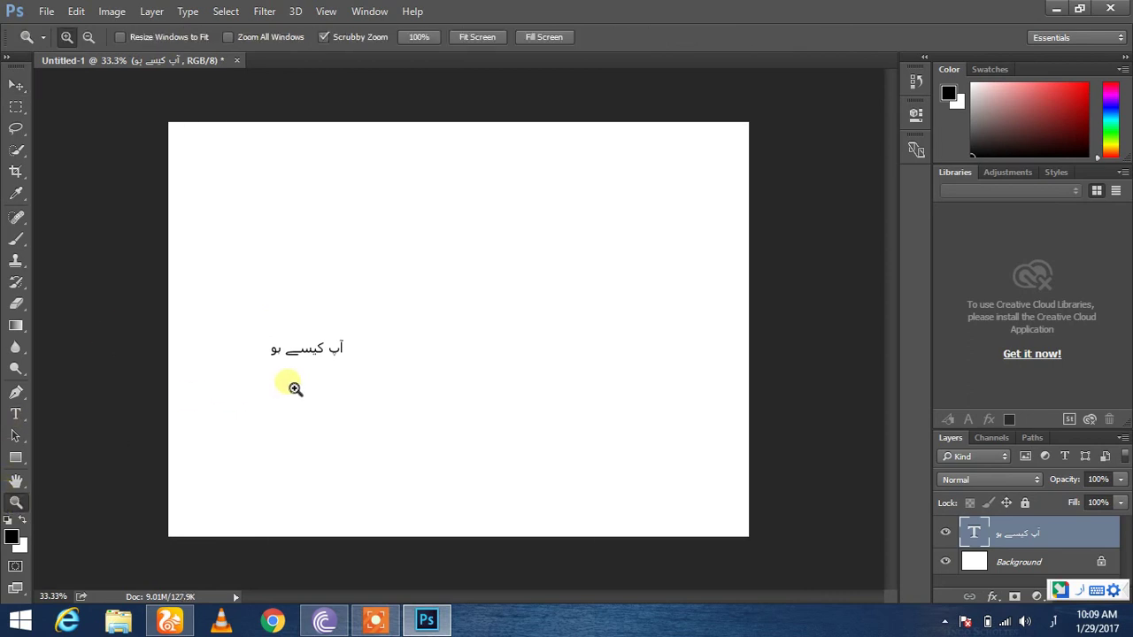
pyautogui.click(293, 386)
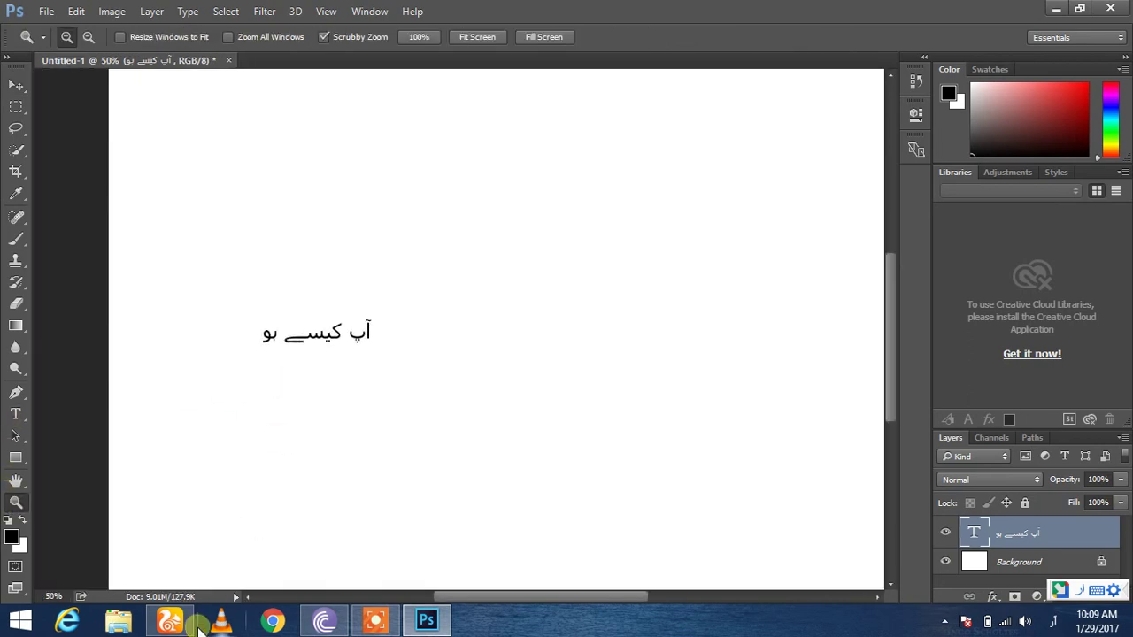
pyautogui.click(170, 621)
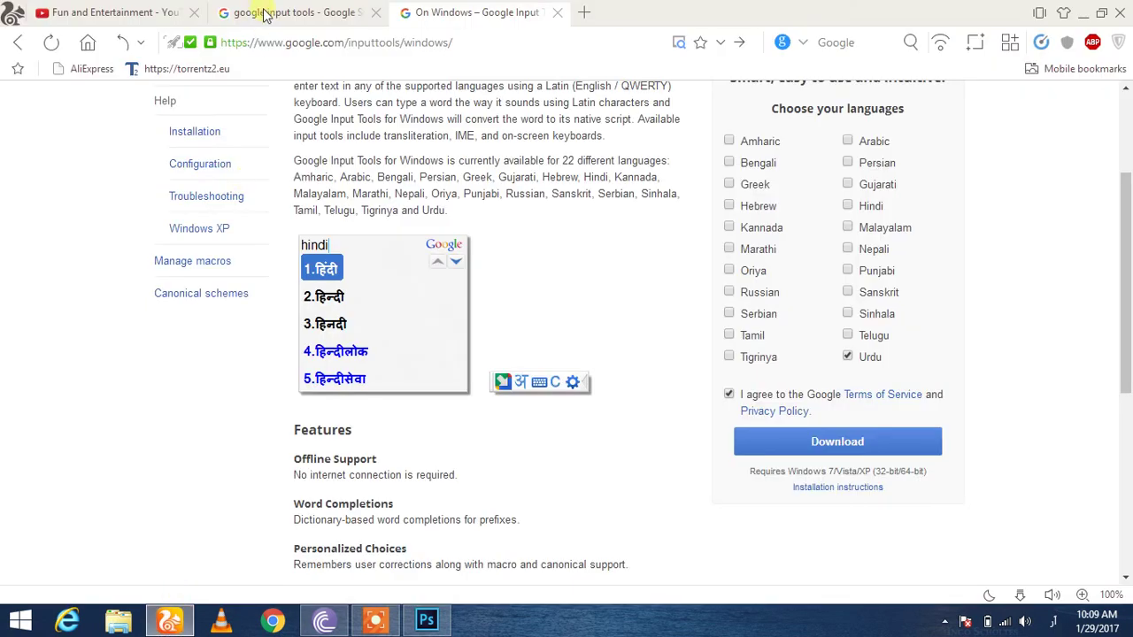
pyautogui.click(265, 12)
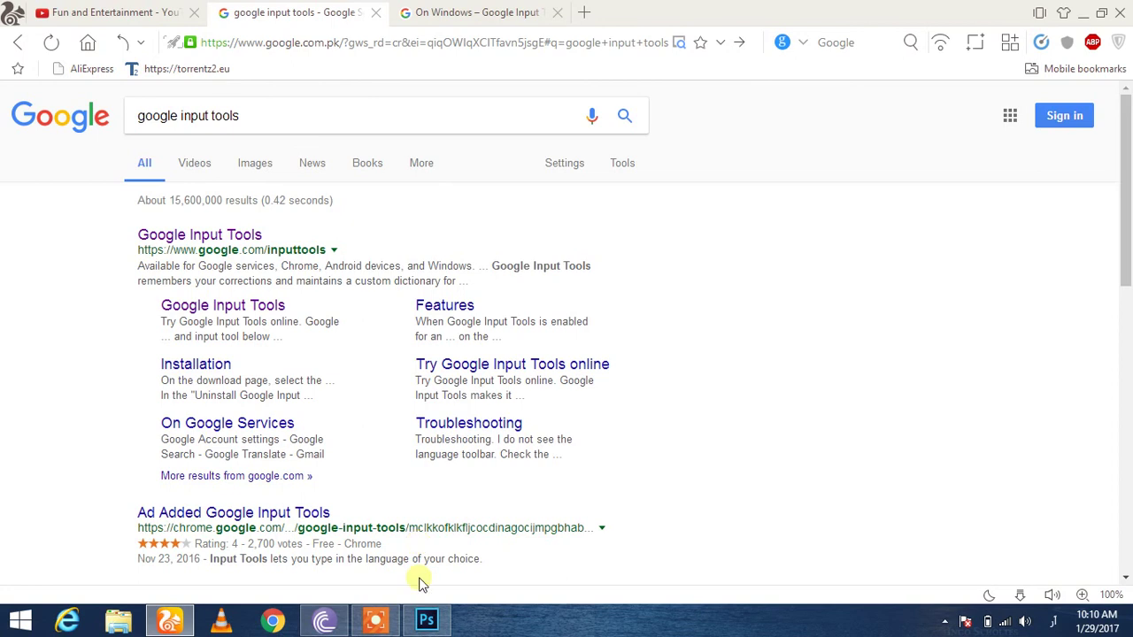
pyautogui.click(426, 620)
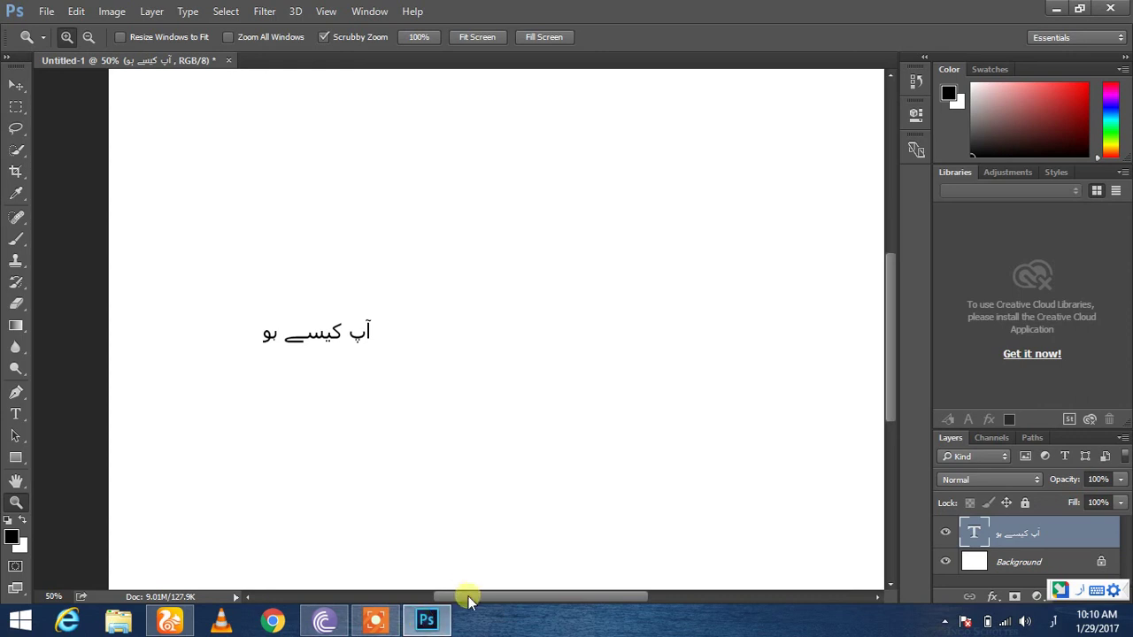
pyautogui.moveTo(469, 600)
pyautogui.mouseDown()
pyautogui.moveTo(430, 597)
pyautogui.moveTo(469, 600)
pyautogui.mouseUp()
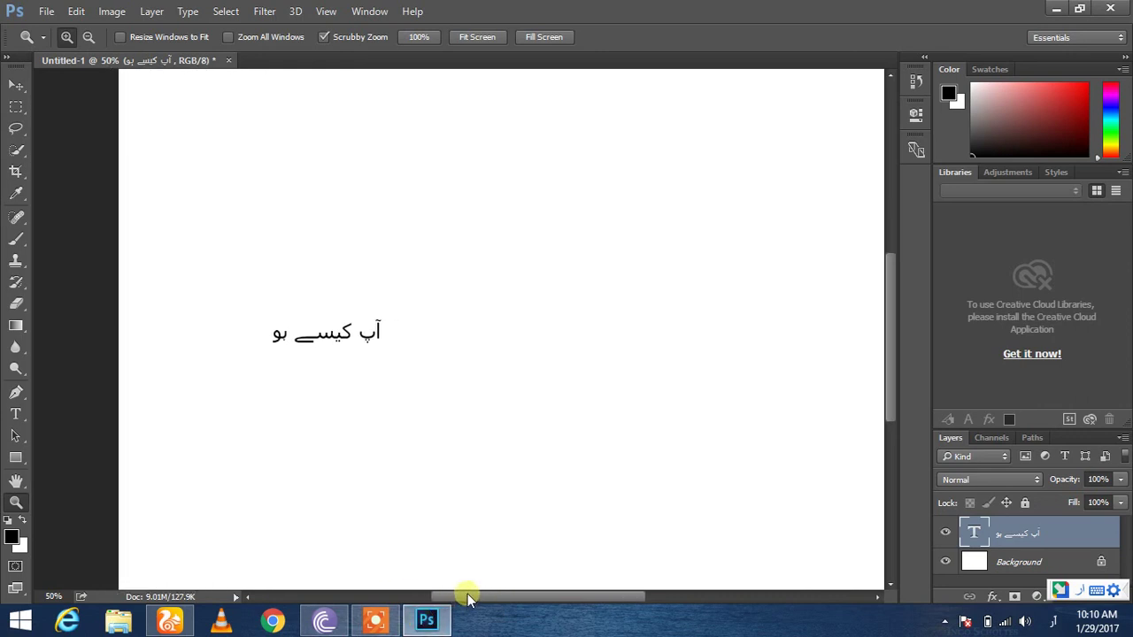
pyautogui.click(173, 617)
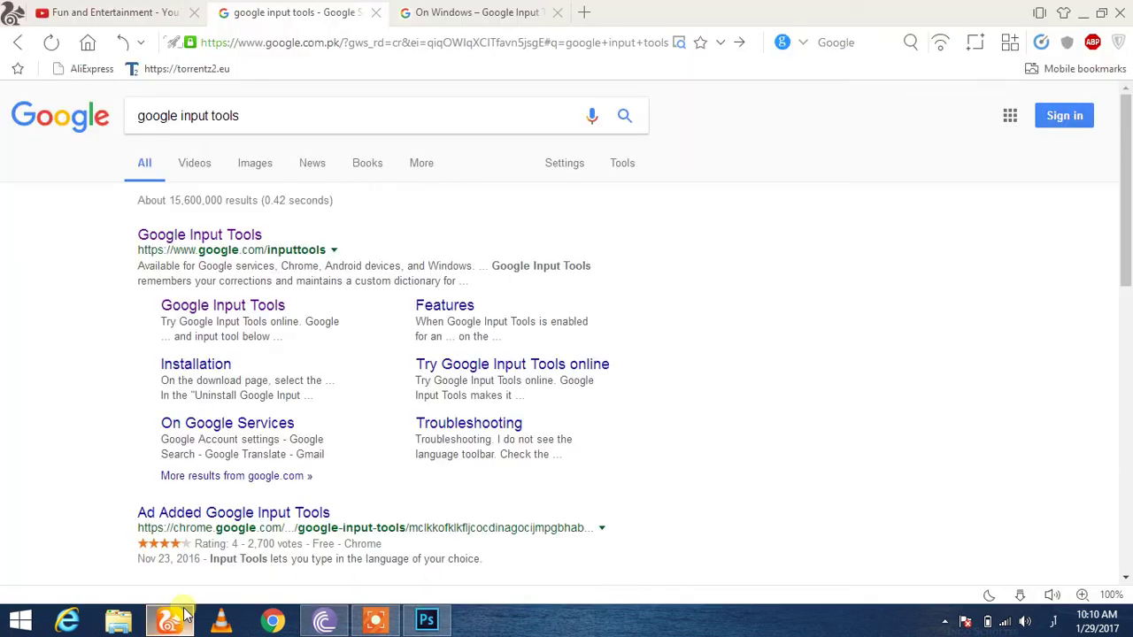
pyautogui.click(167, 13)
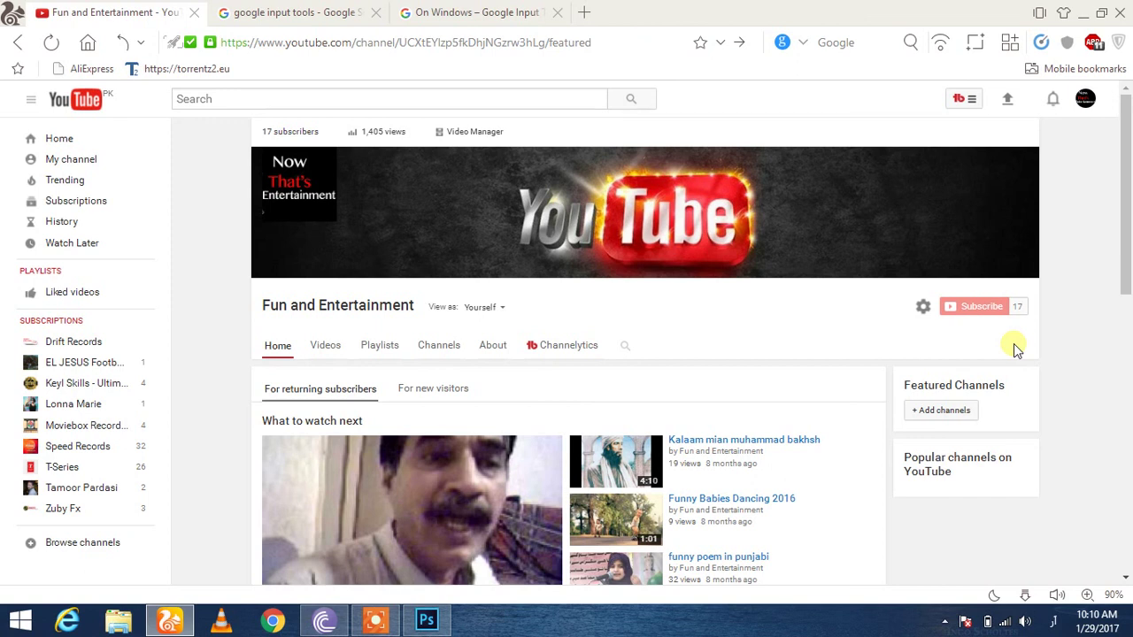
pyautogui.click(473, 10)
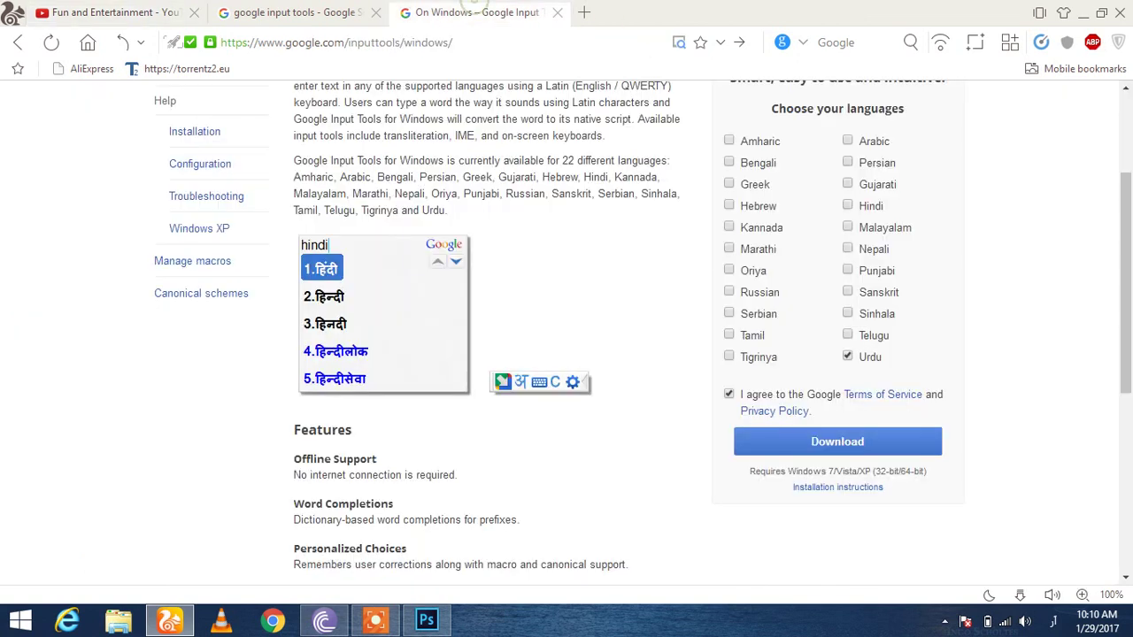